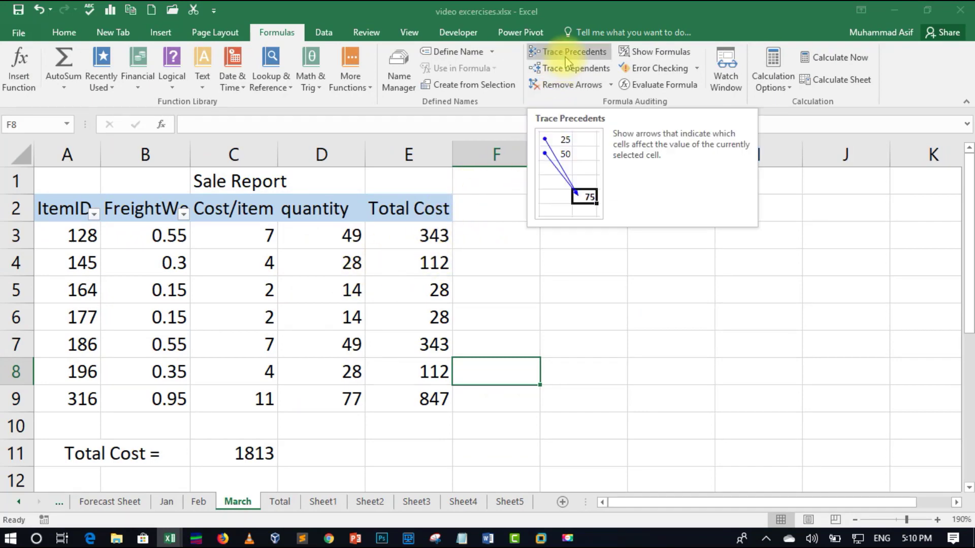
Trace the precedents of the total cost in E3 and set the cost per item in C3 to 6.
click(397, 236)
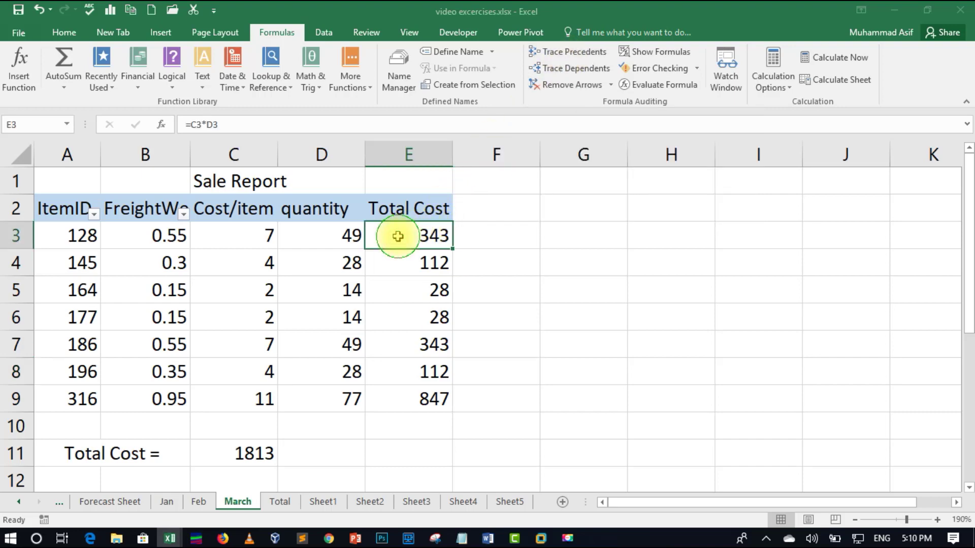
click(571, 57)
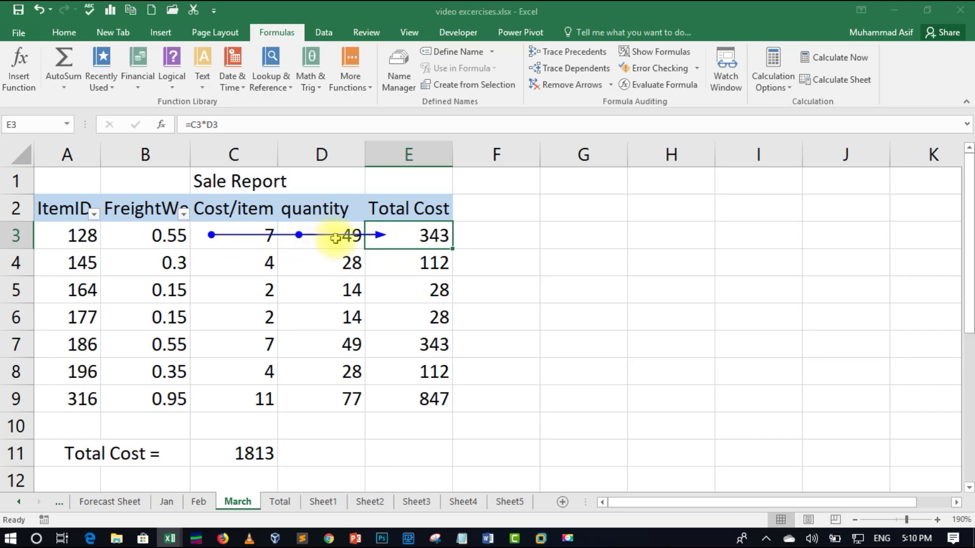
click(255, 242)
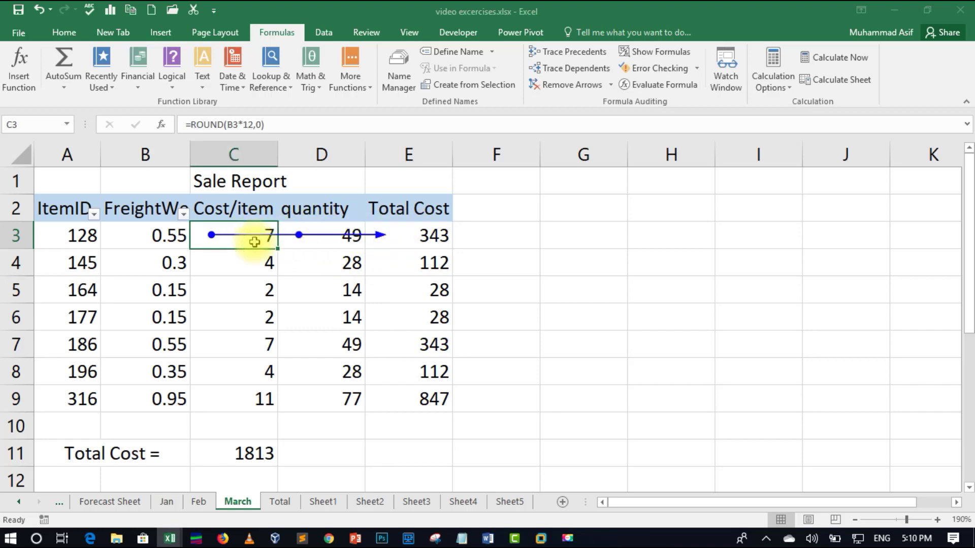
text(6)
key(Return)
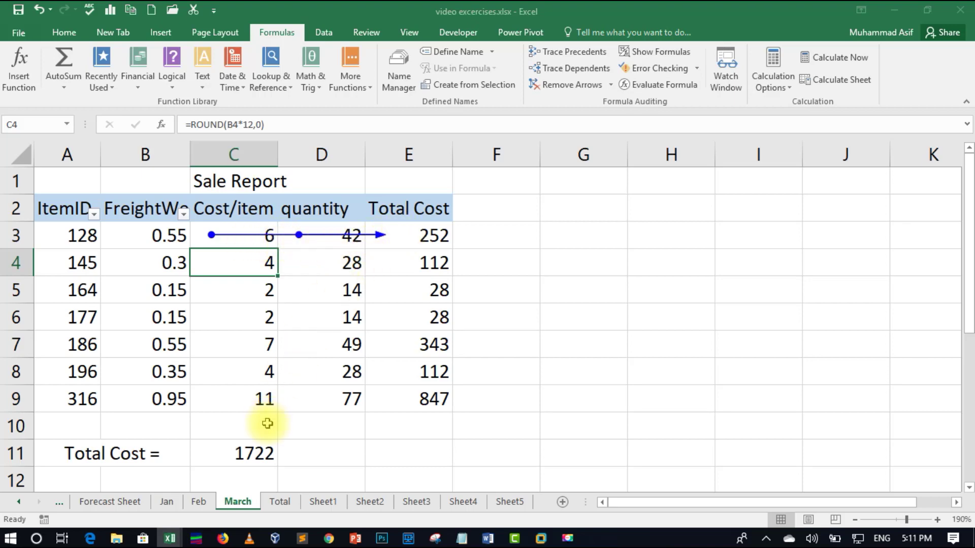
Trace the precedents of the overall Total Cost in C11 and remove all tracer arrows from the sheet.
click(260, 451)
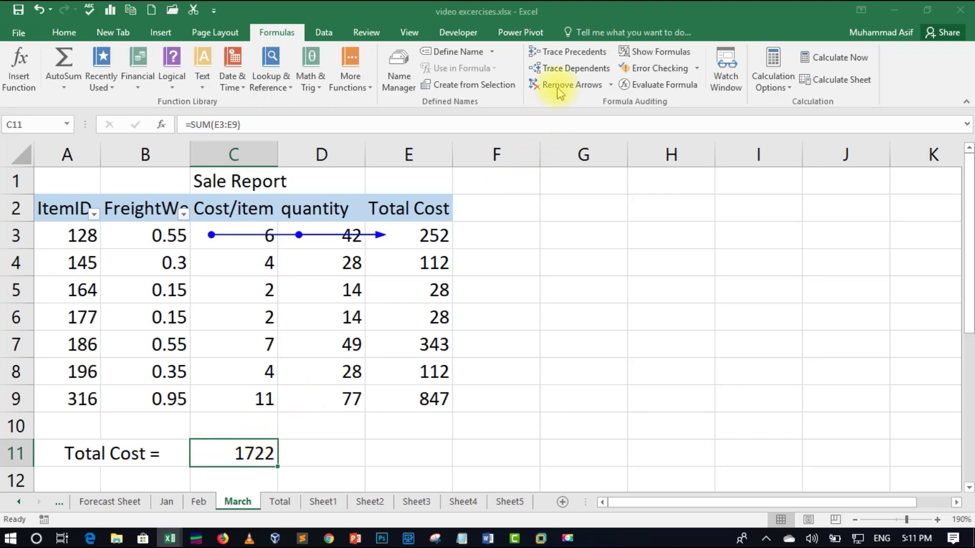
click(567, 53)
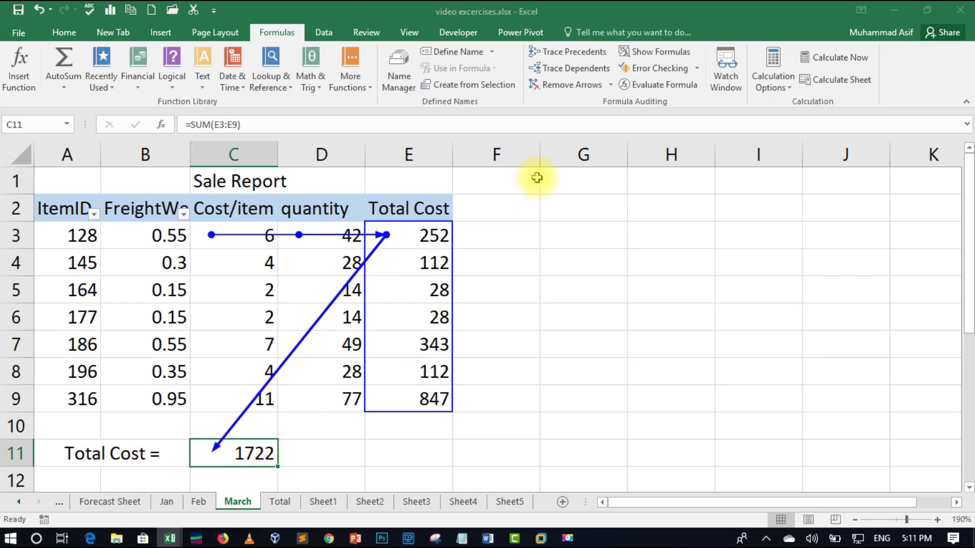
click(564, 87)
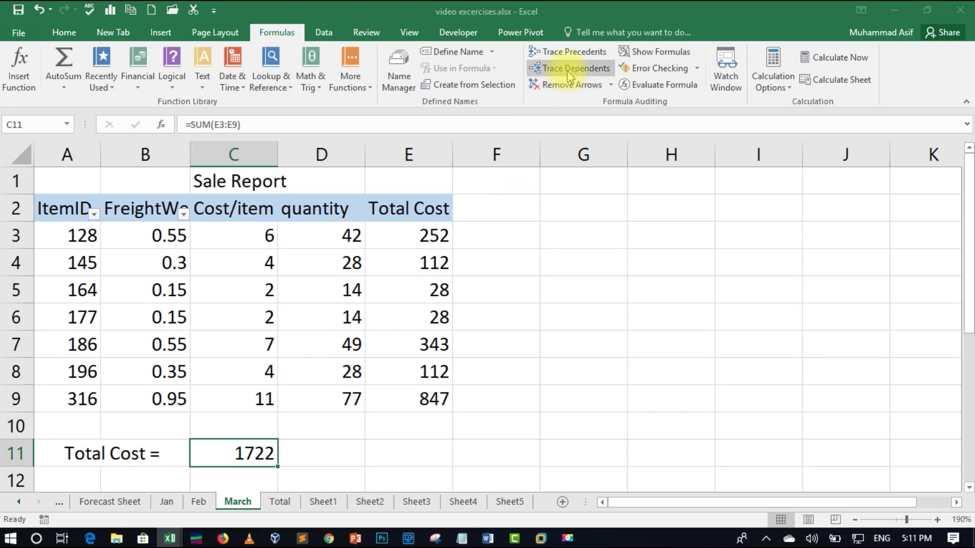
Trace the dependents of the cost per item in C4 and remove the arrows.
click(256, 262)
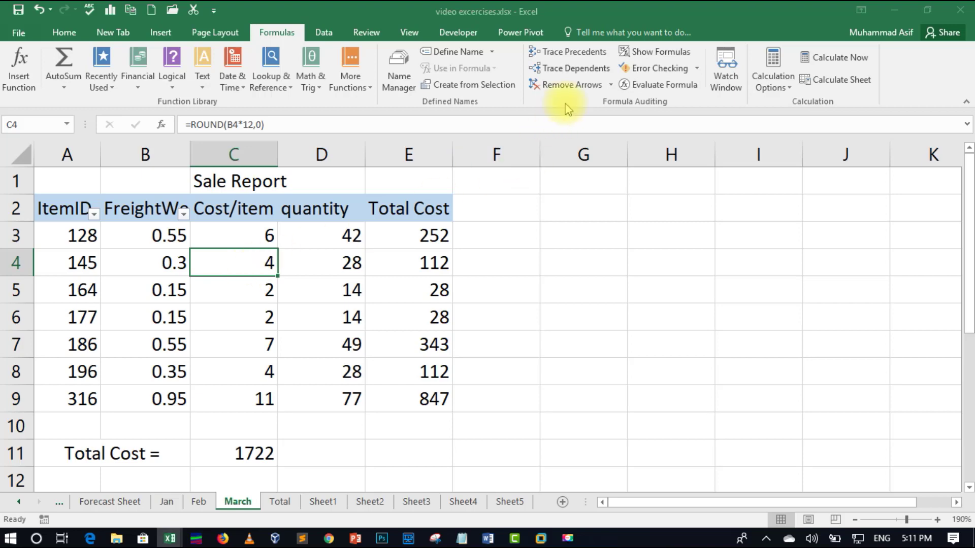
click(569, 71)
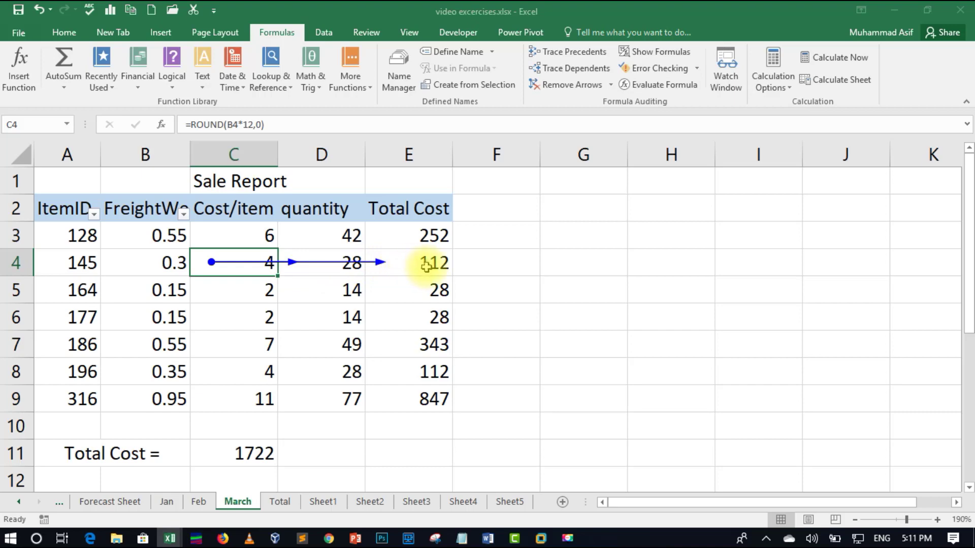
click(559, 84)
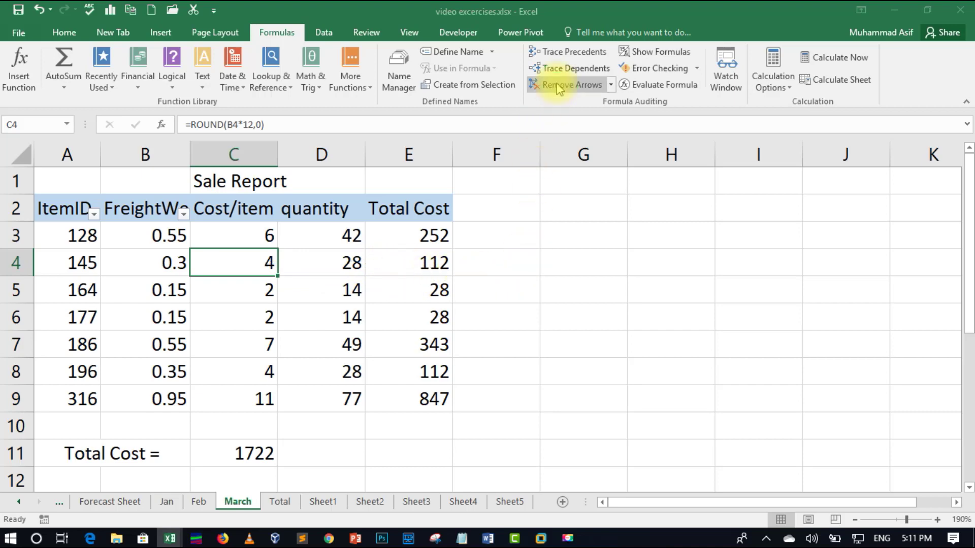
Inspect the formulas in D4 and E4 and shade cell C4 with the blue-grey fill colour.
click(344, 261)
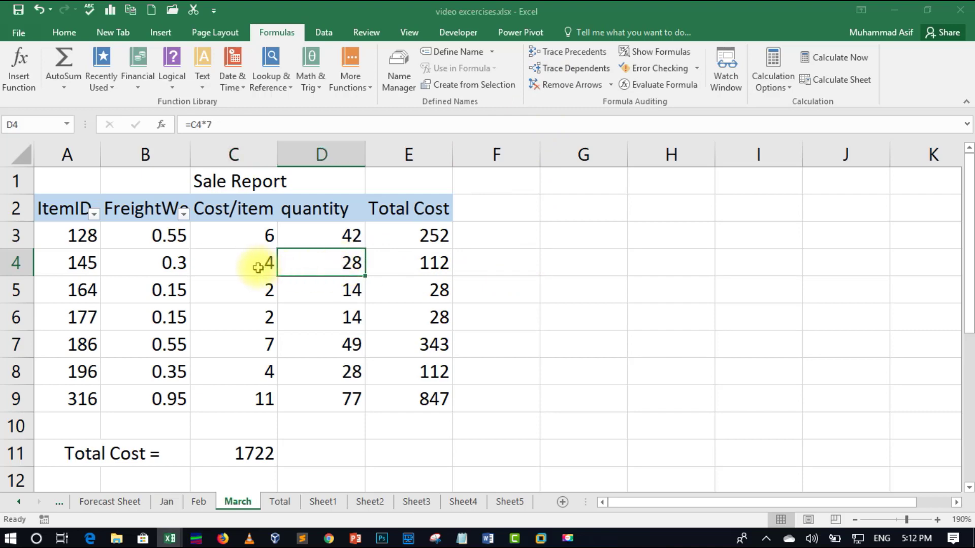
click(399, 262)
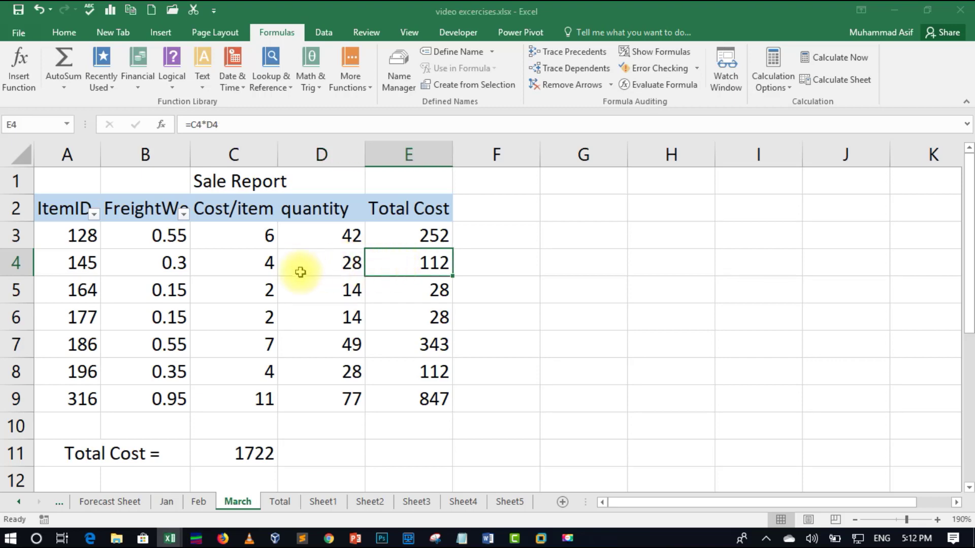
click(260, 263)
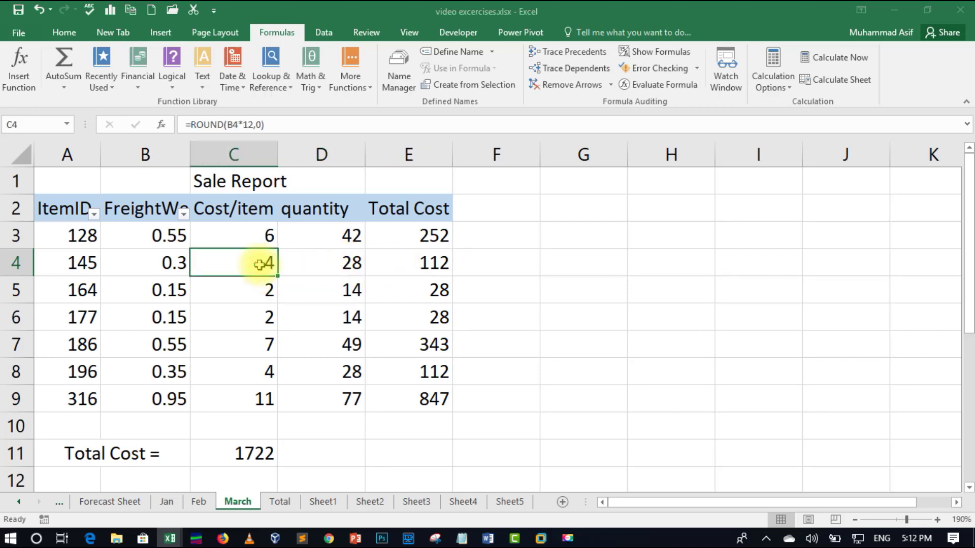
click(66, 32)
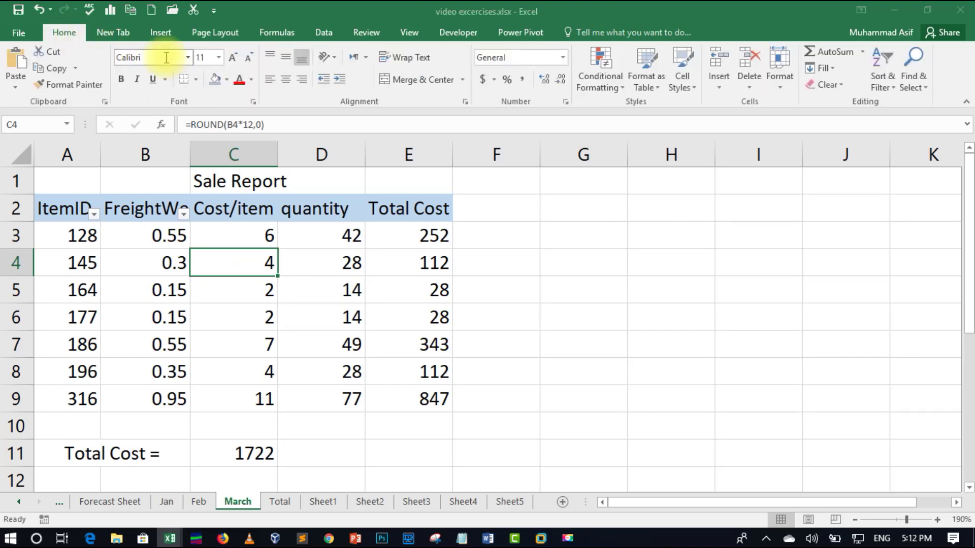
click(215, 80)
click(398, 339)
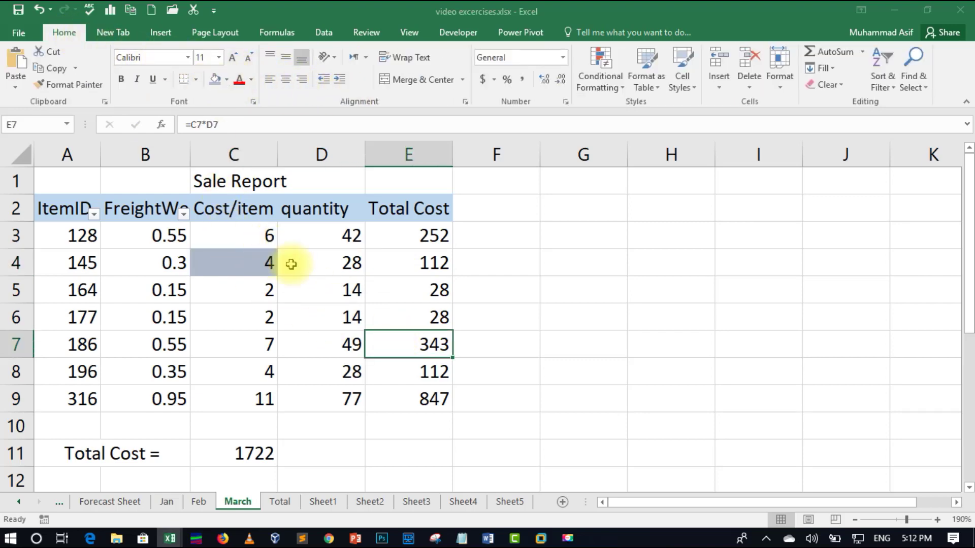
Compare the formulas in D4 and E4 to check how each one refers to C4.
click(342, 259)
click(404, 263)
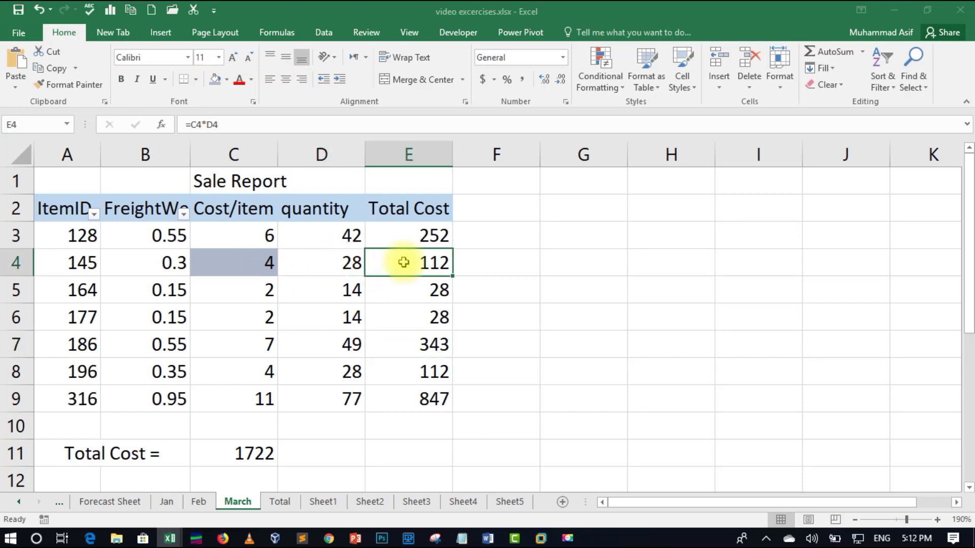
click(333, 259)
click(399, 260)
click(341, 262)
click(386, 261)
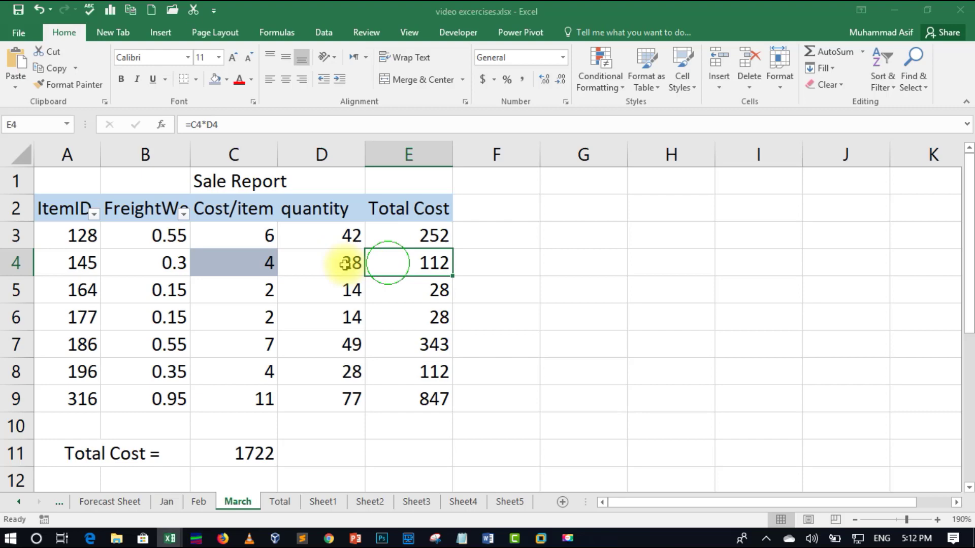
Show the tracer arrows from the shaded cell C4 to its dependents.
click(262, 262)
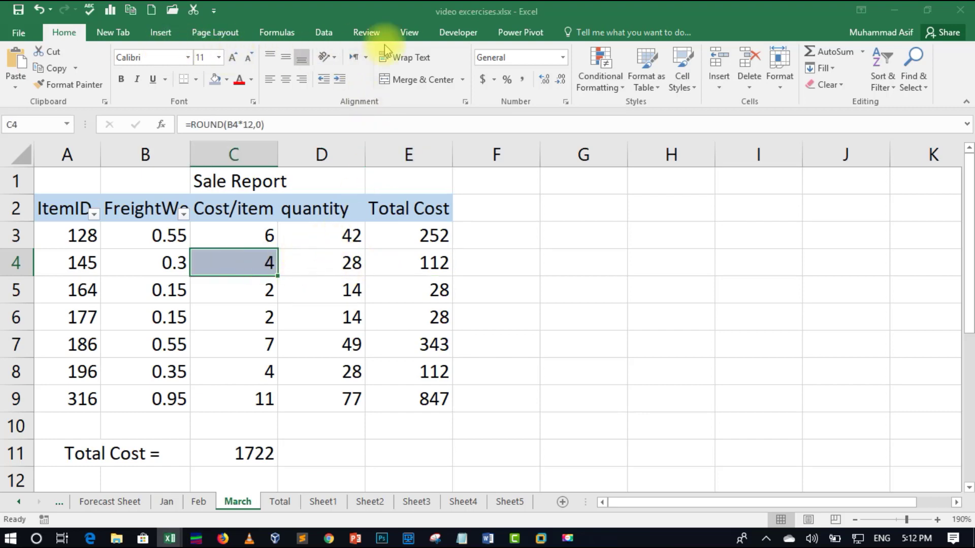
click(277, 32)
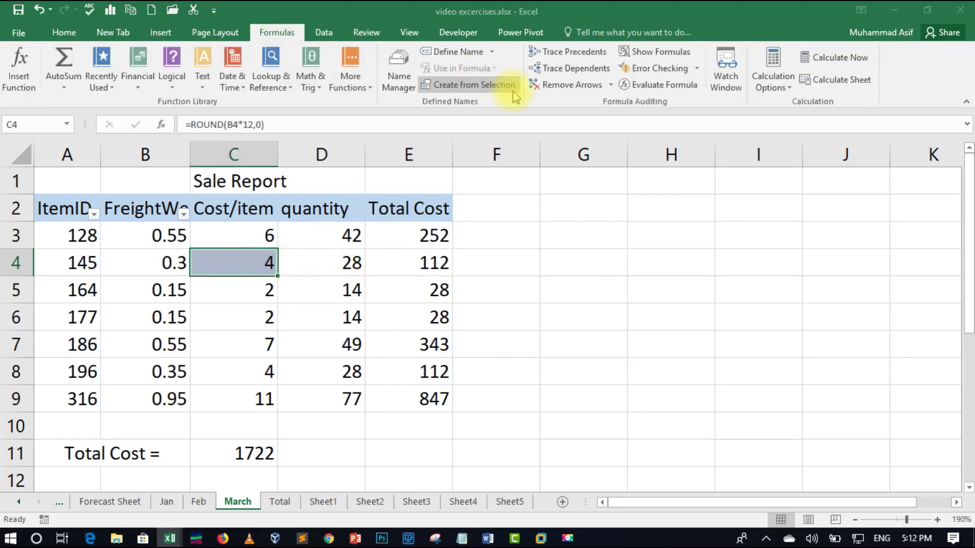
click(563, 71)
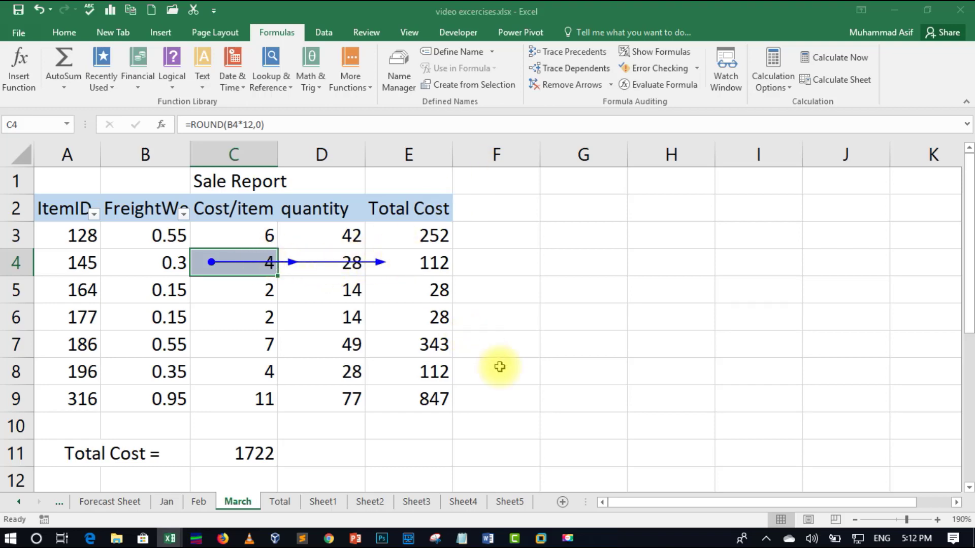
Enter the formula =SUM(C5,D7,E5) in cell G11.
click(558, 452)
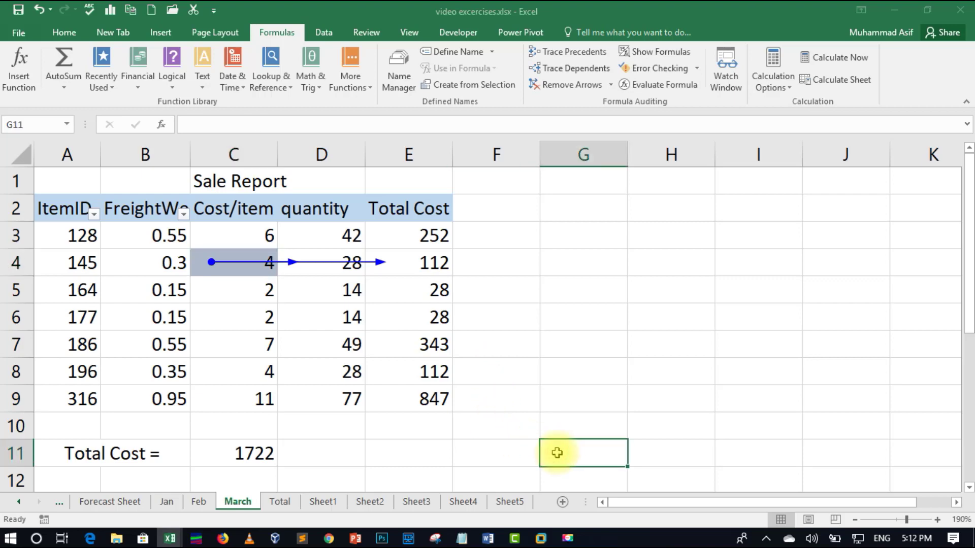
text(=)
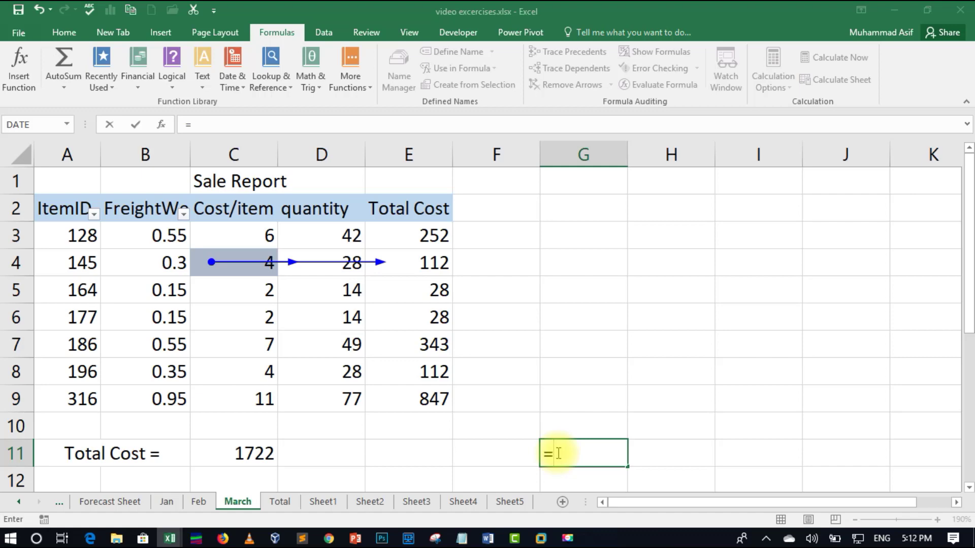
text(sum()
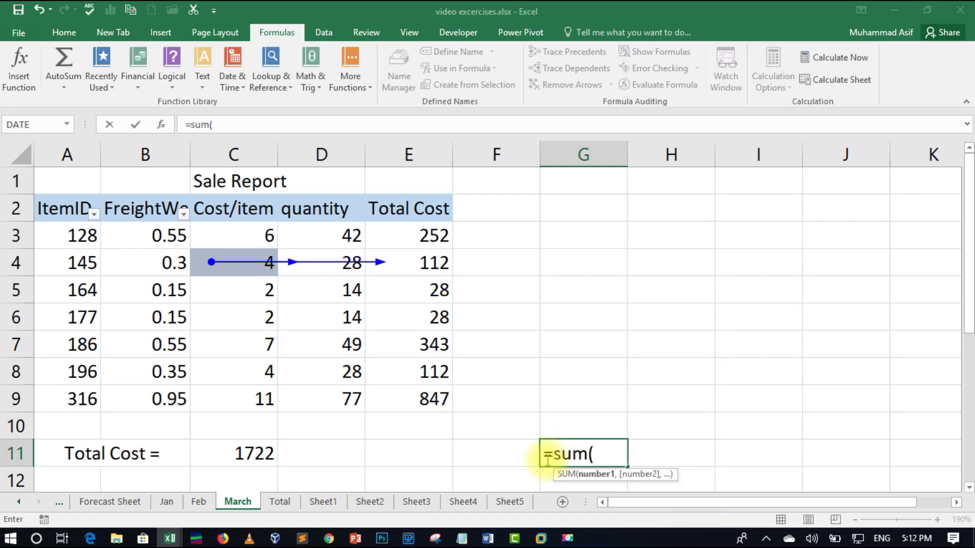
click(245, 297)
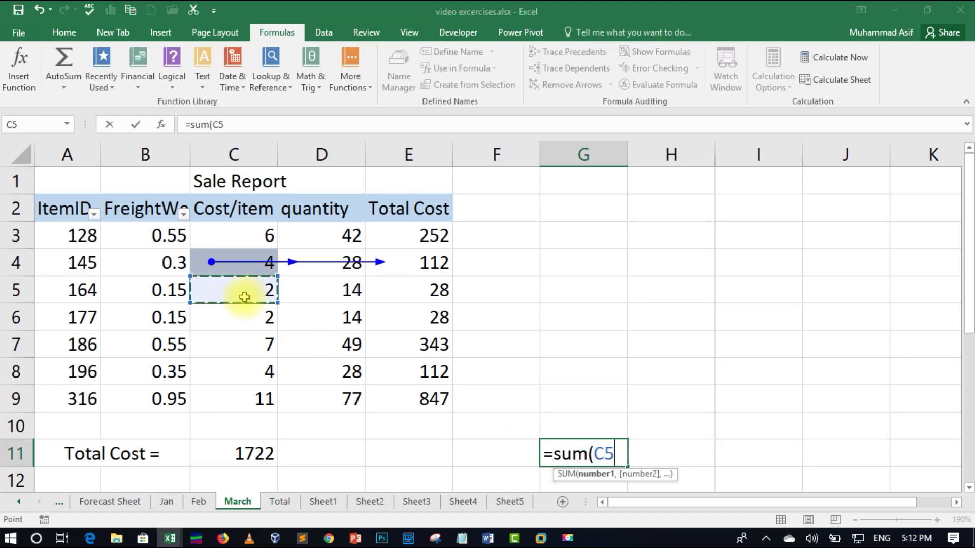
text(,)
click(335, 344)
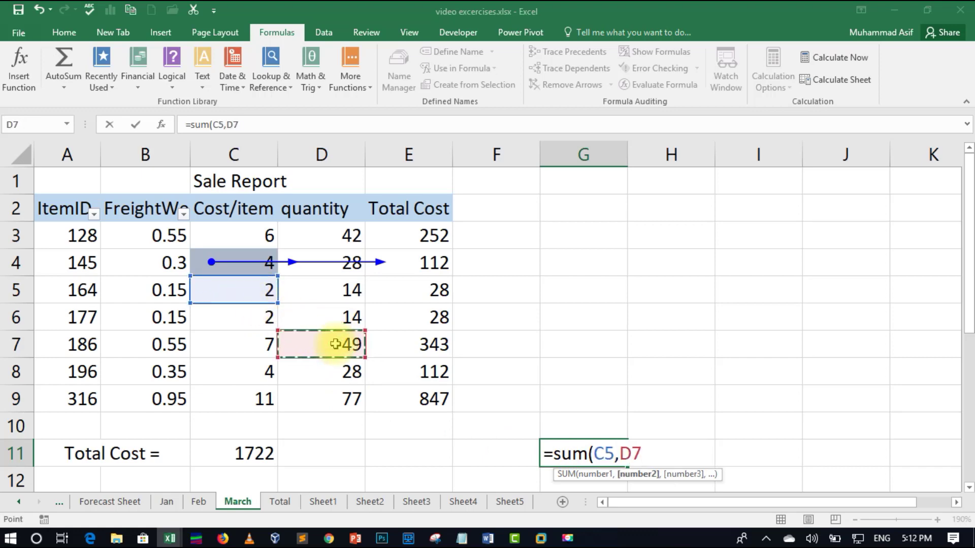
text(,)
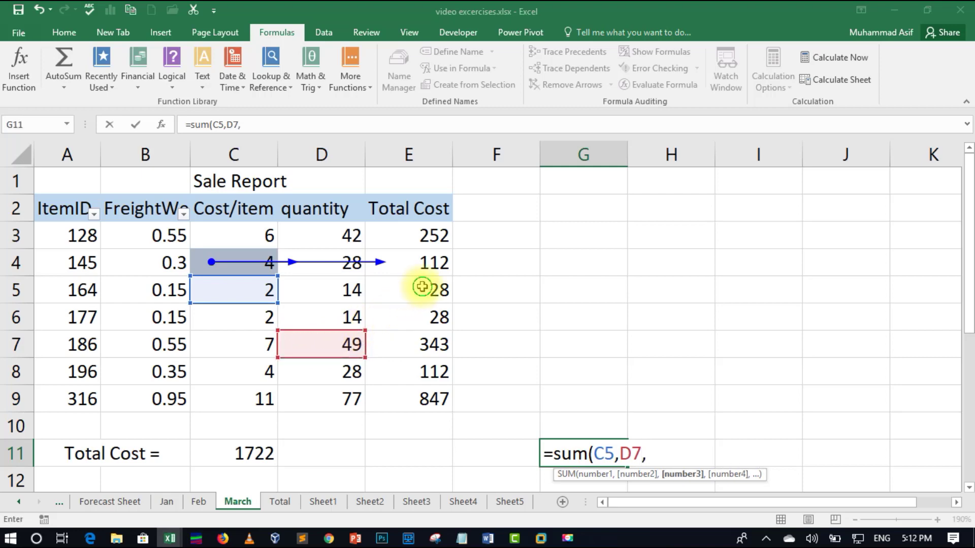
click(422, 287)
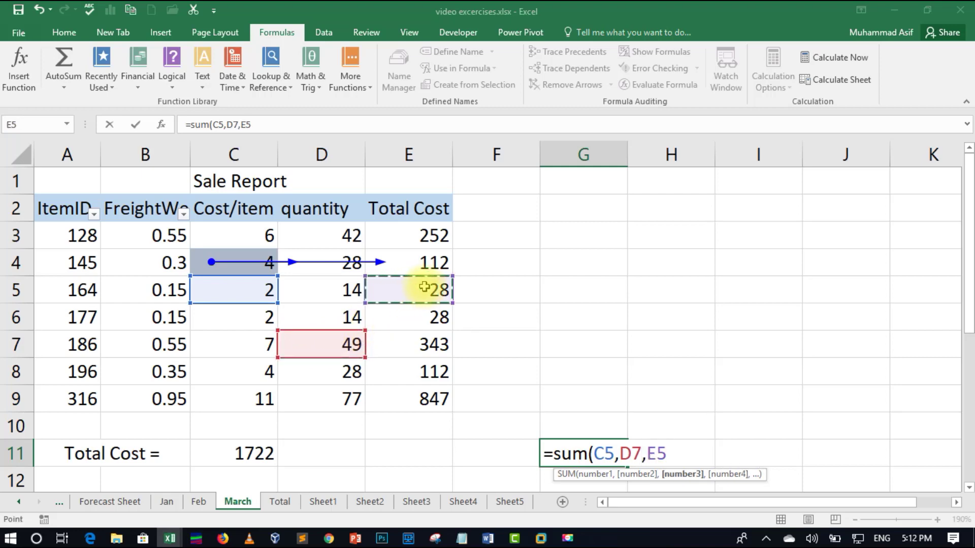
text())
key(Return)
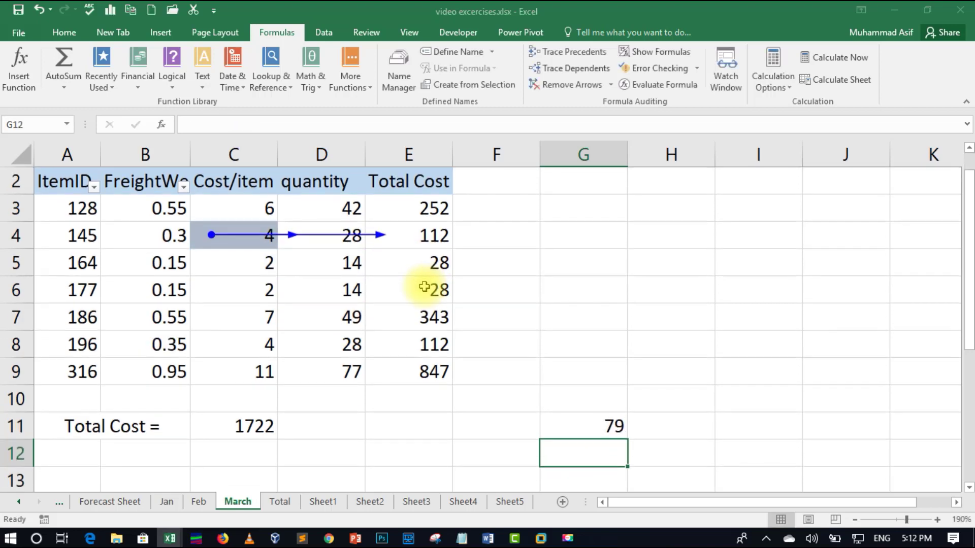
Check the formula in G11 and trace the dependents of the cost per item in C5.
click(569, 423)
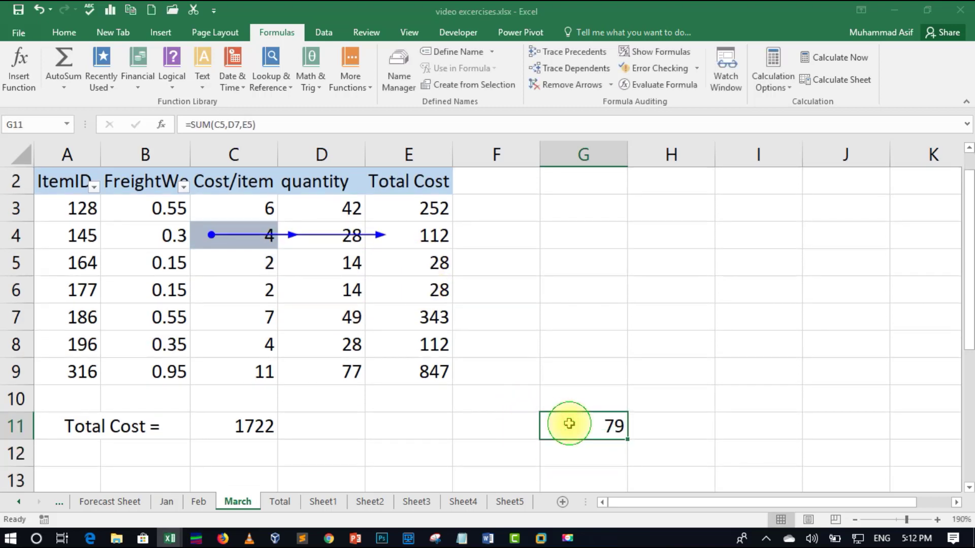
click(267, 274)
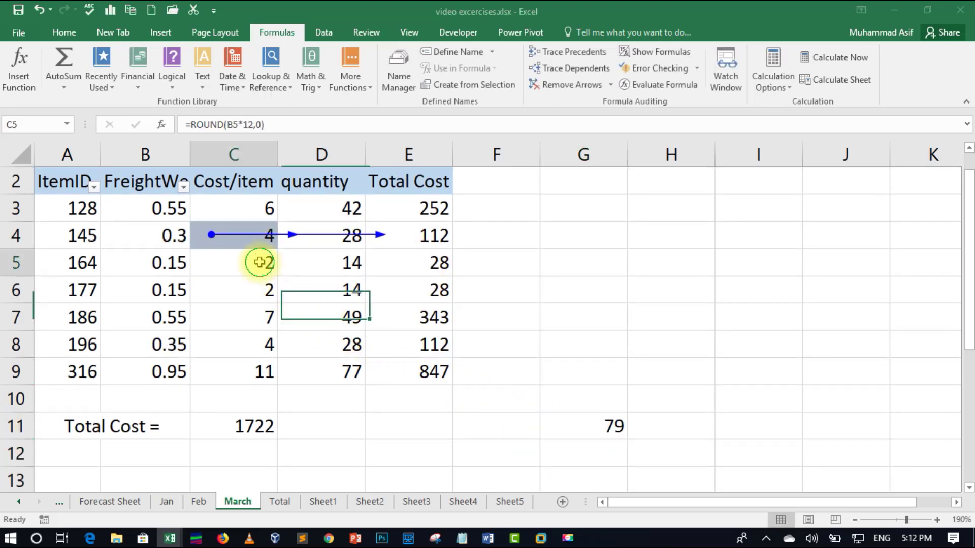
click(550, 69)
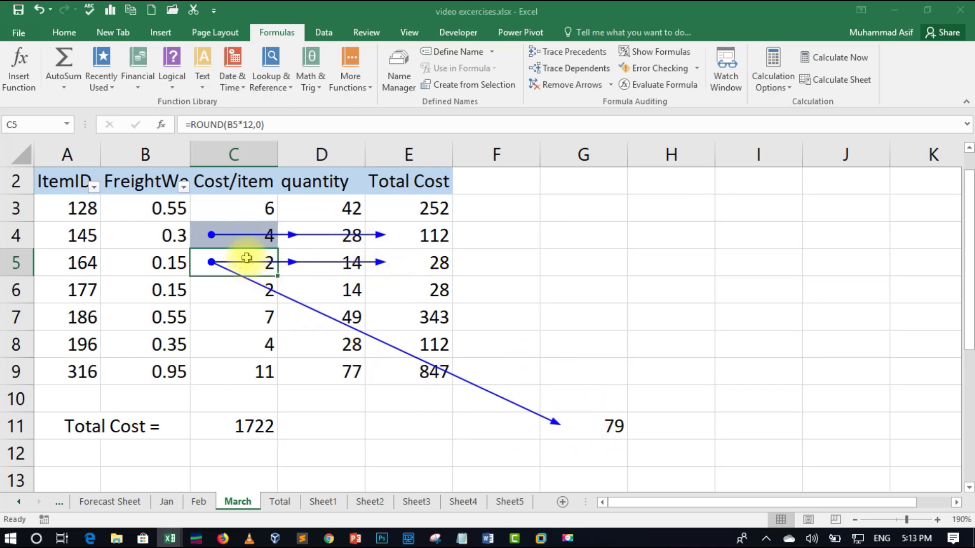
Replace the formula in C5 with the value 4.
double_click(261, 287)
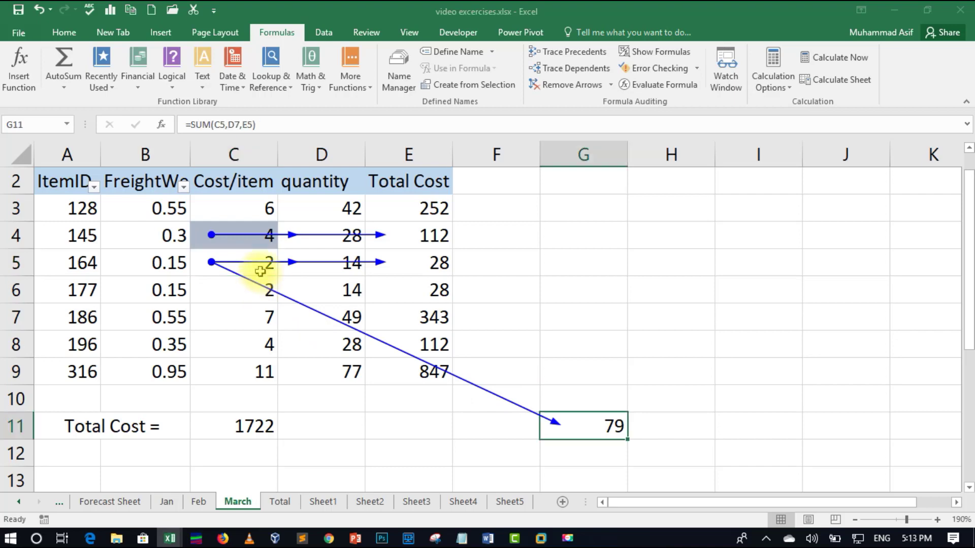
double_click(261, 268)
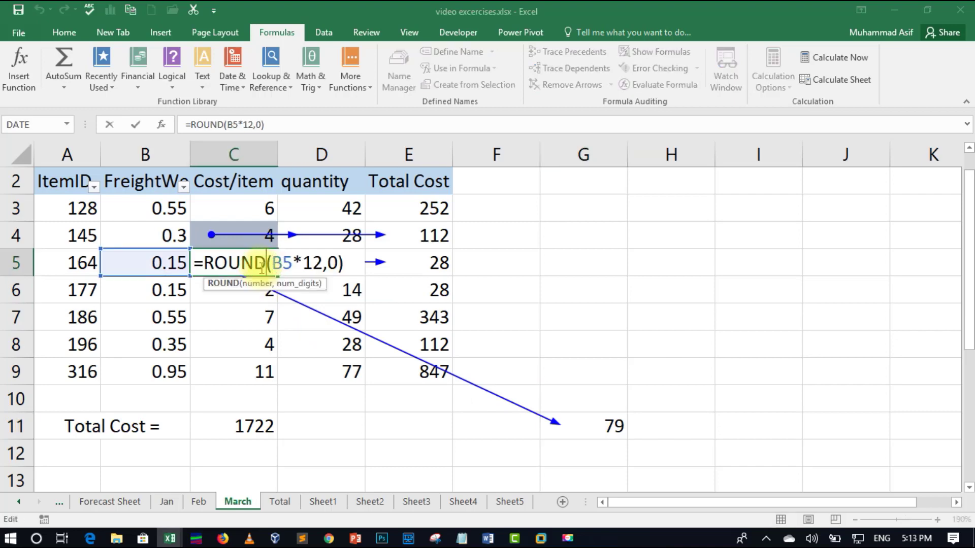
key(Escape)
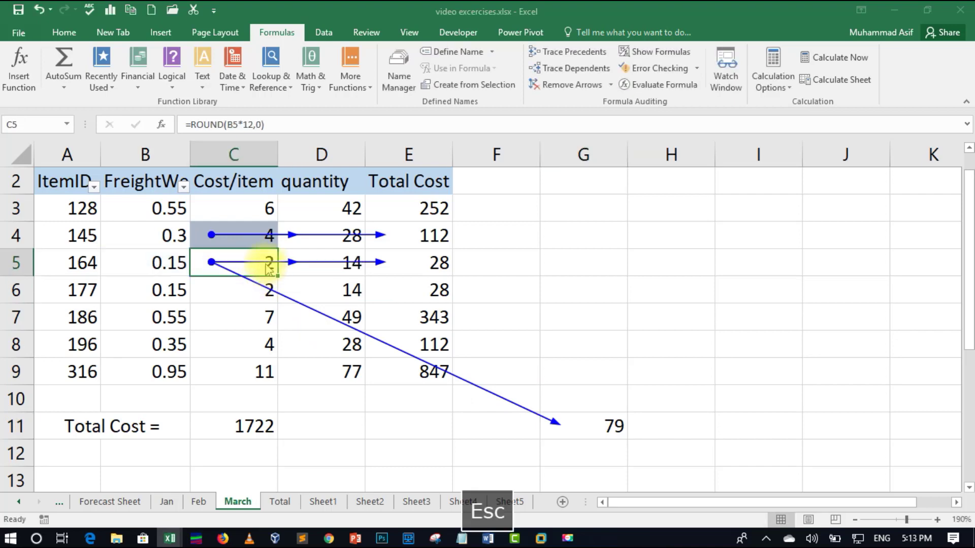
text(4)
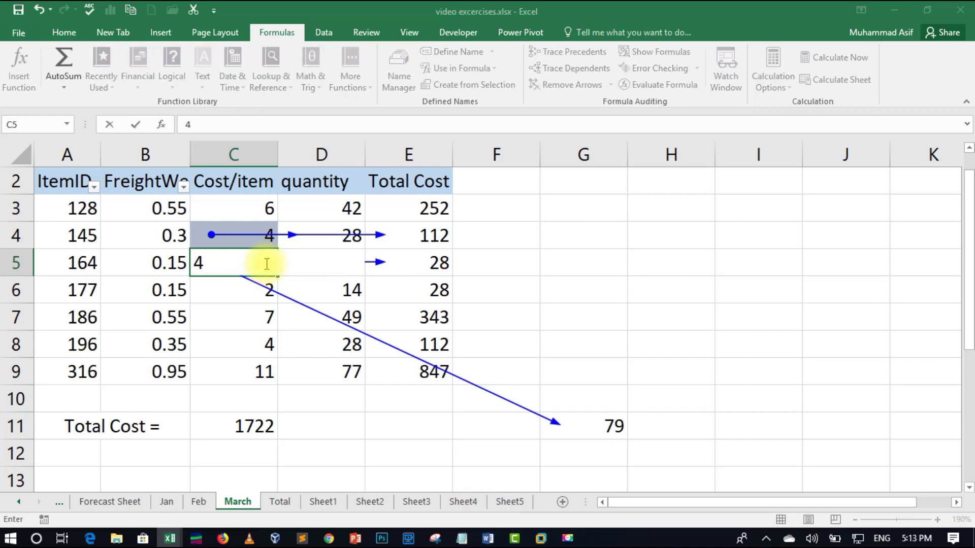
key(Return)
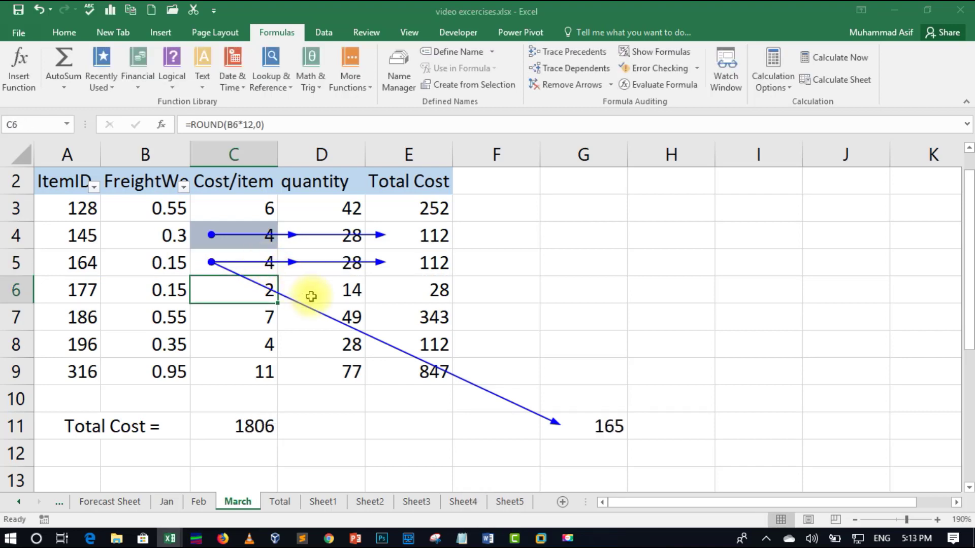
Inspect the dependent cells D5, E5 and G11 and remove all tracer arrows.
click(352, 269)
click(403, 264)
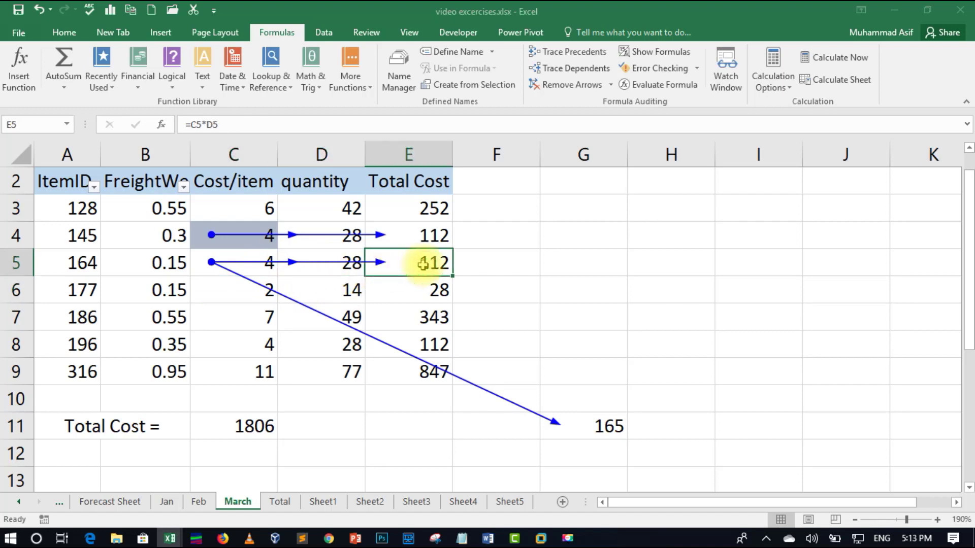
click(595, 435)
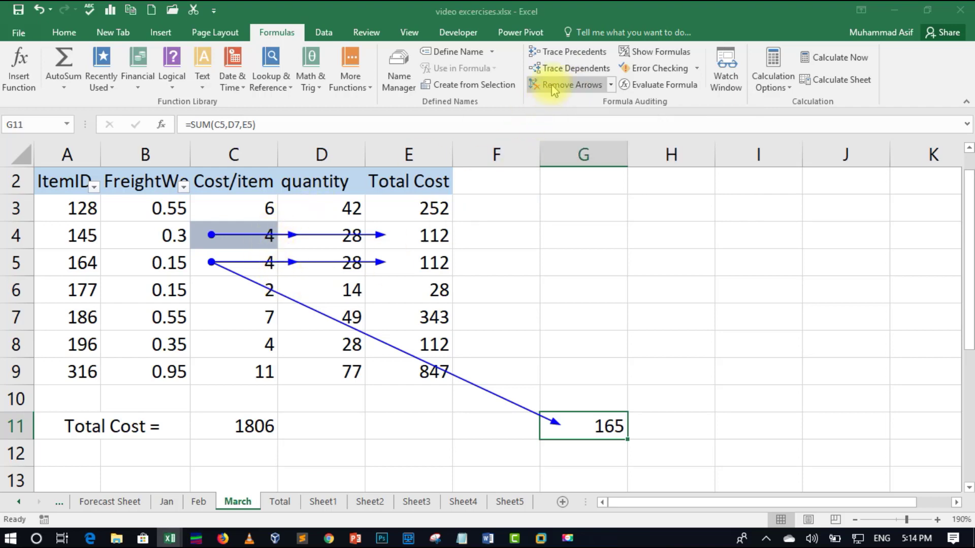
click(569, 84)
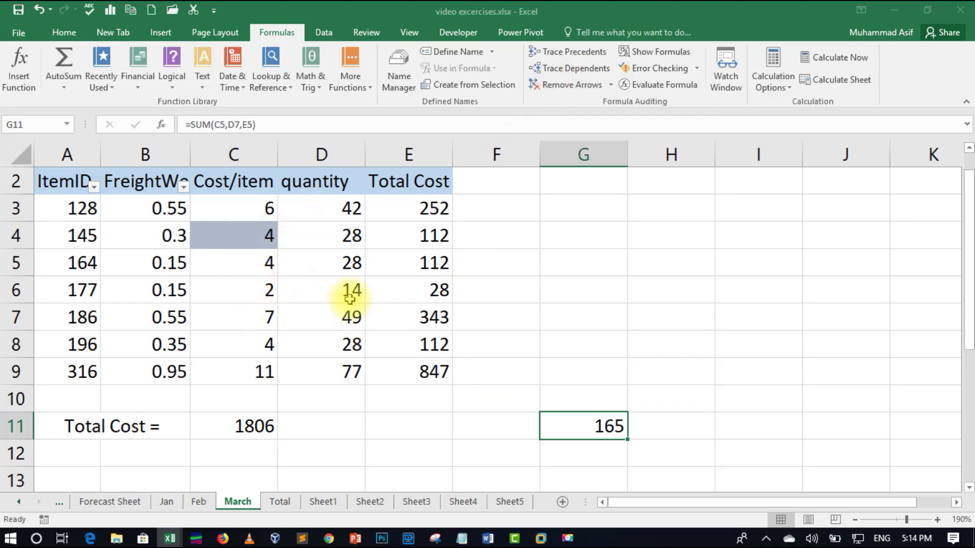